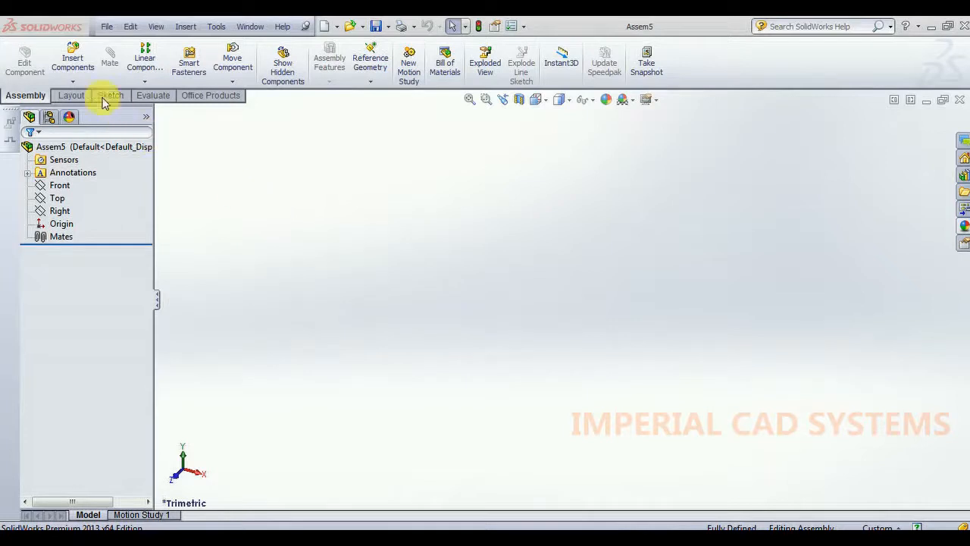
left_click(72, 81)
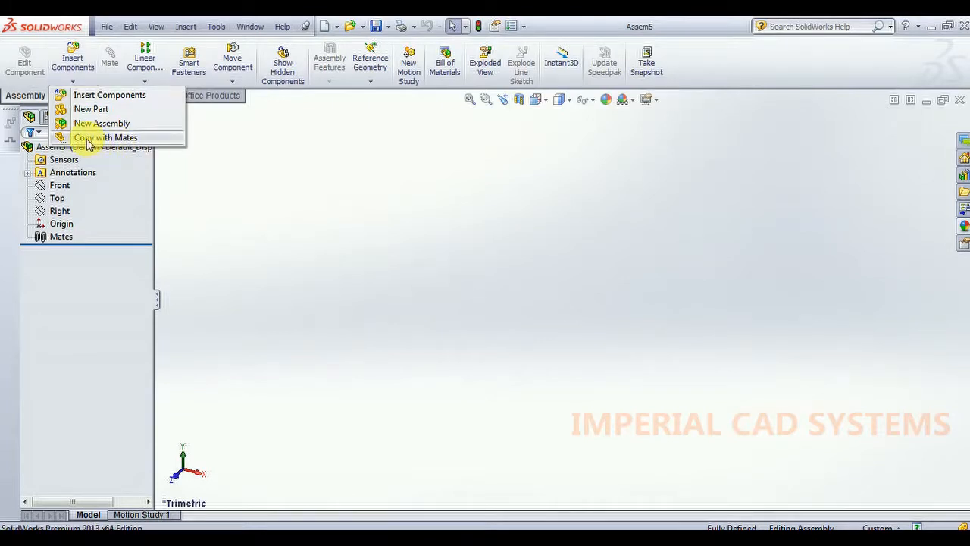
left_click(252, 174)
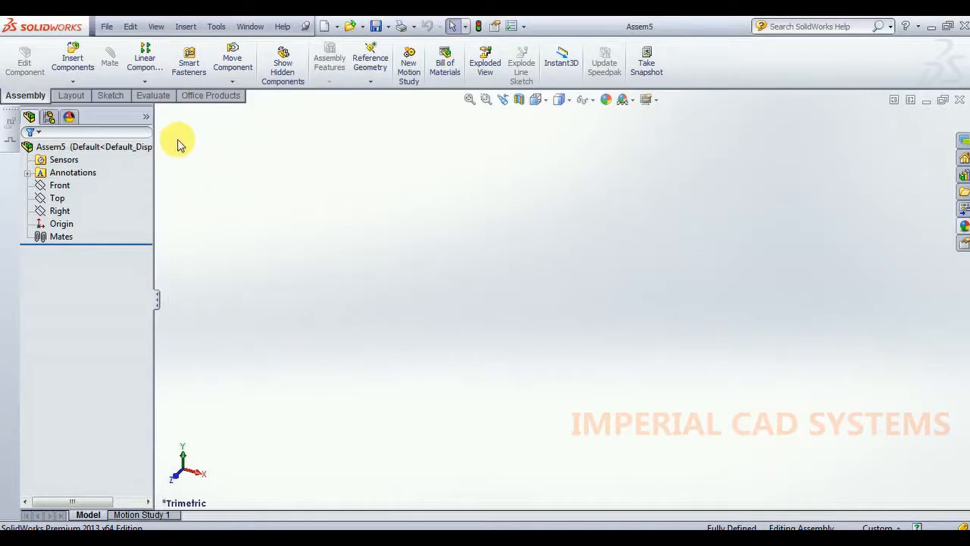
Step: Insert the Part1 plate from the Desktop as the first component of the assembly
left_click(73, 58)
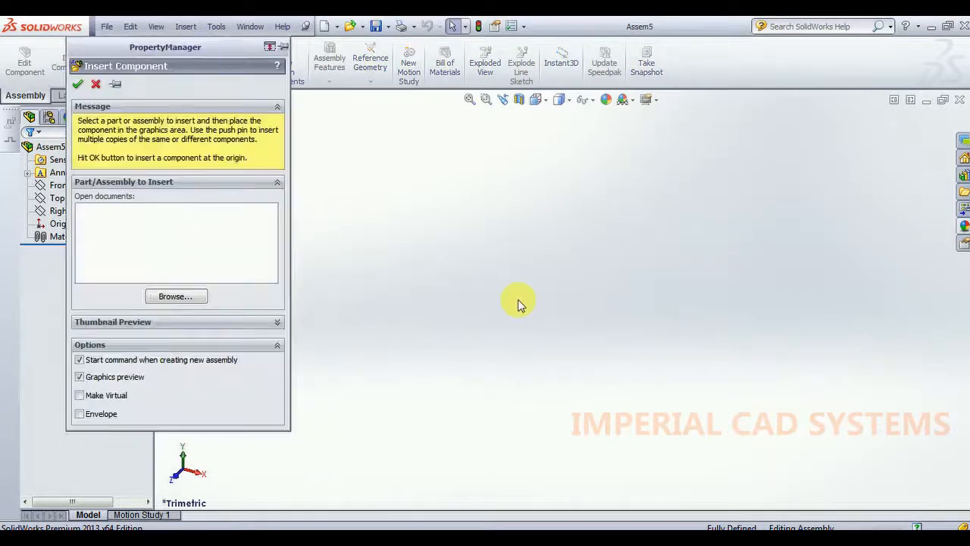
left_click(180, 297)
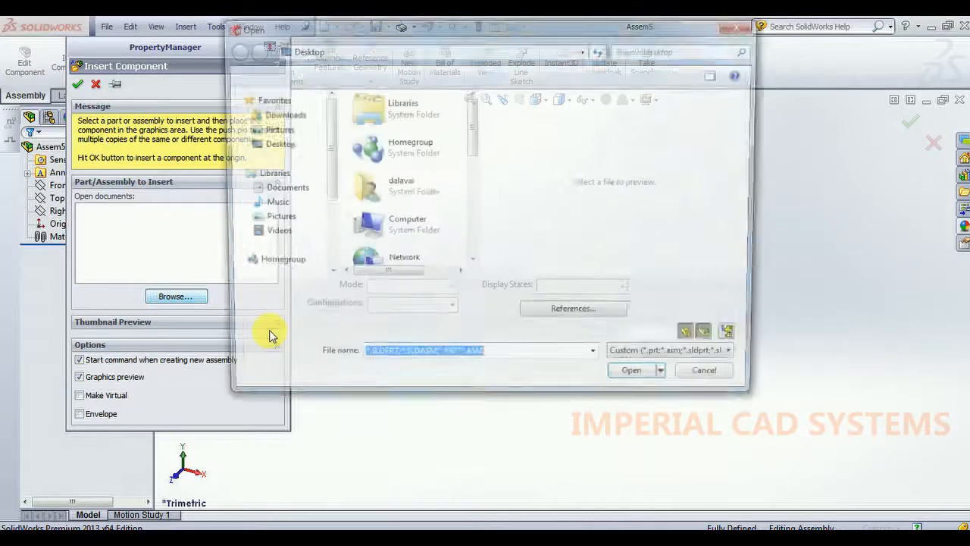
left_click_drag(476, 146, 489, 215)
left_click(413, 199)
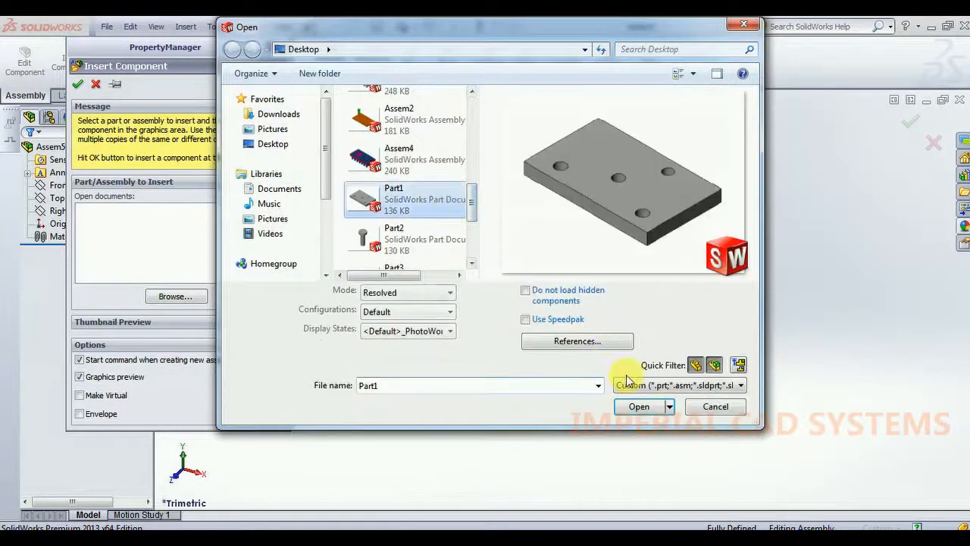
left_click(639, 409)
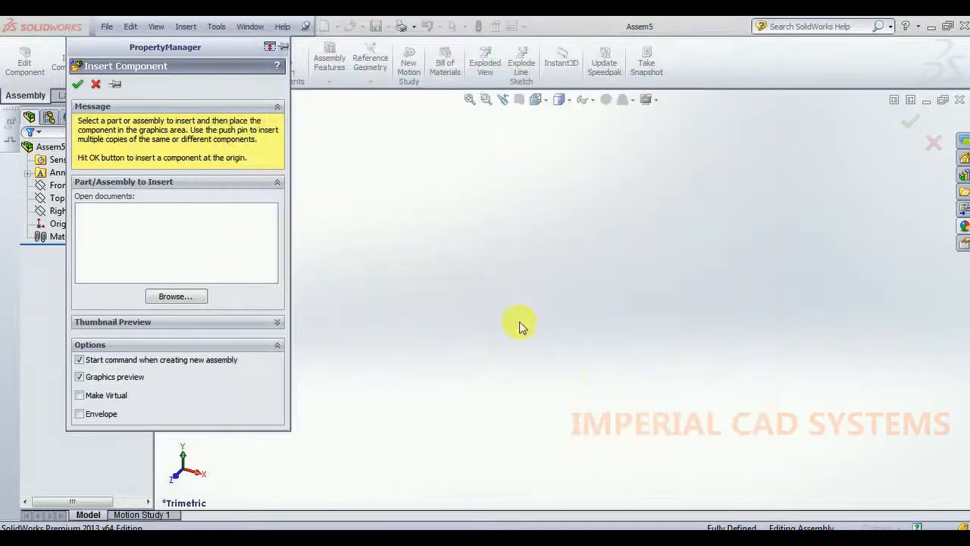
left_click(458, 320)
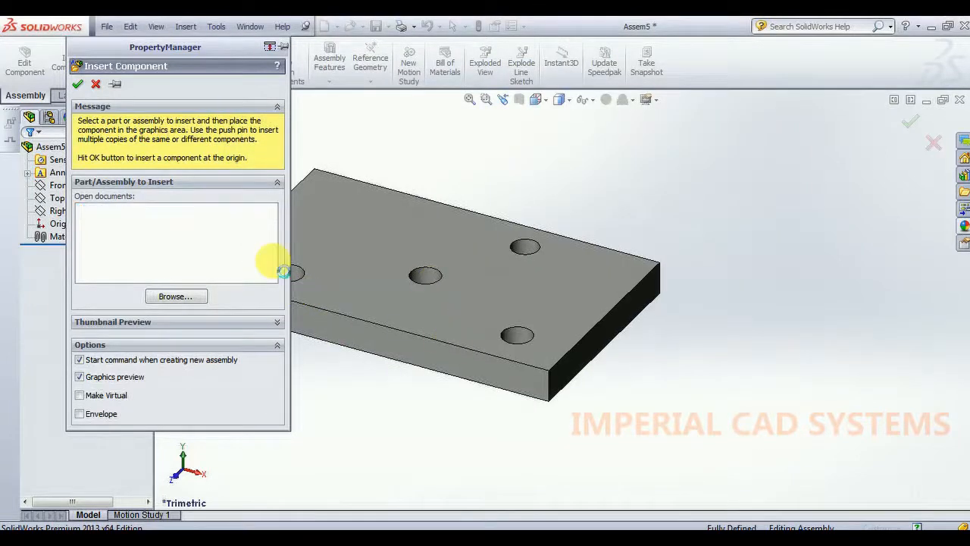
left_click(78, 84)
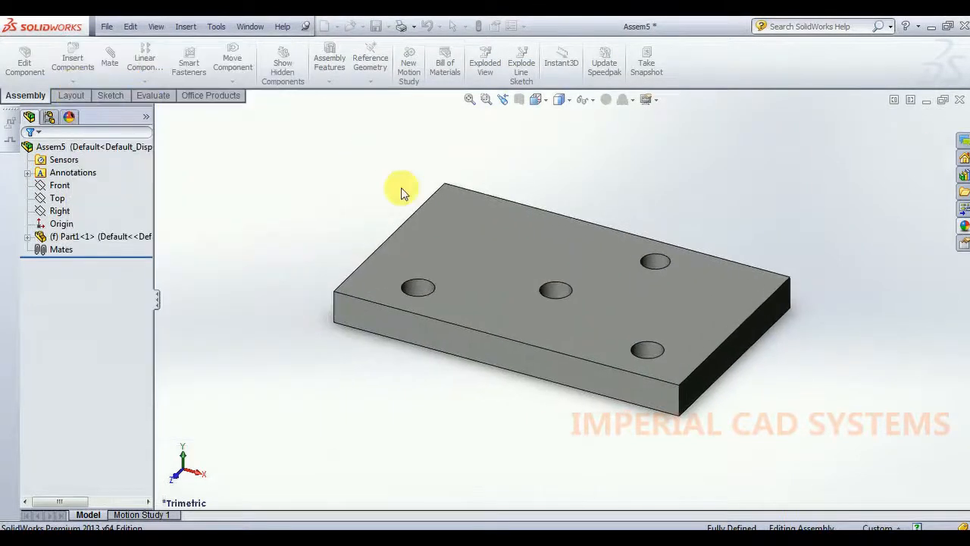
Step: Examine the plate's holes from several angles, its feature list and the available component pattern types
middle_click_drag(474, 420, 422, 281)
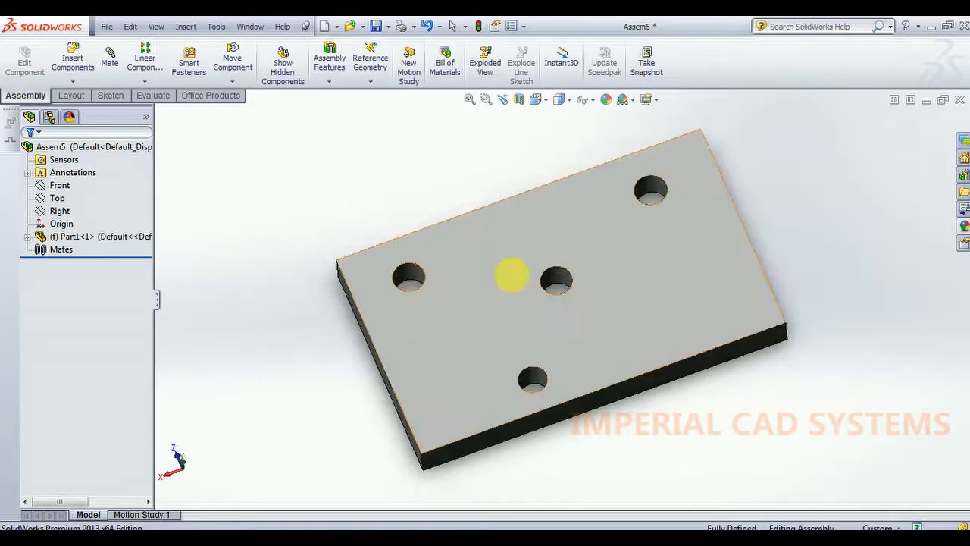
mouse_move(477, 179)
middle_mouse_down()
mouse_move(492, 185)
mouse_move(477, 186)
middle_mouse_up()
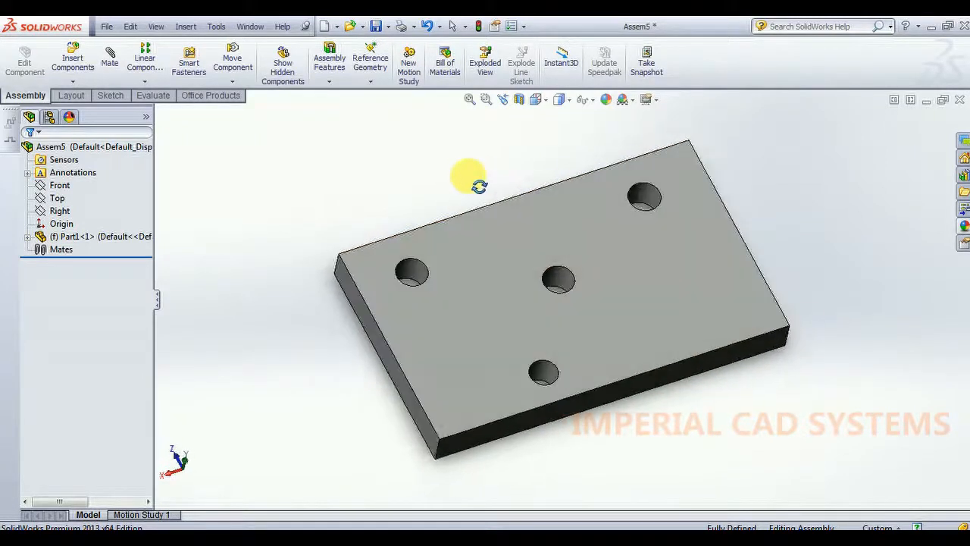
left_click(27, 238)
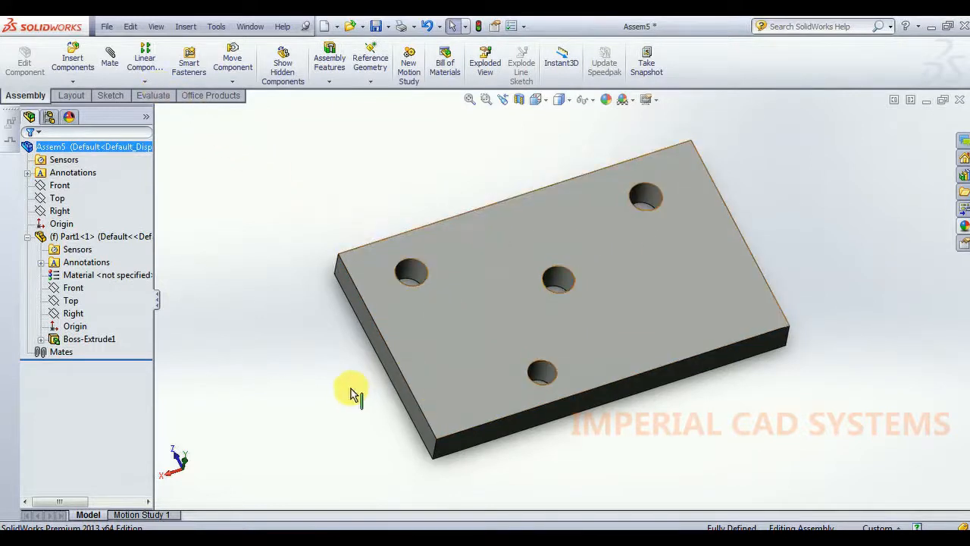
middle_click_drag(319, 322, 432, 320)
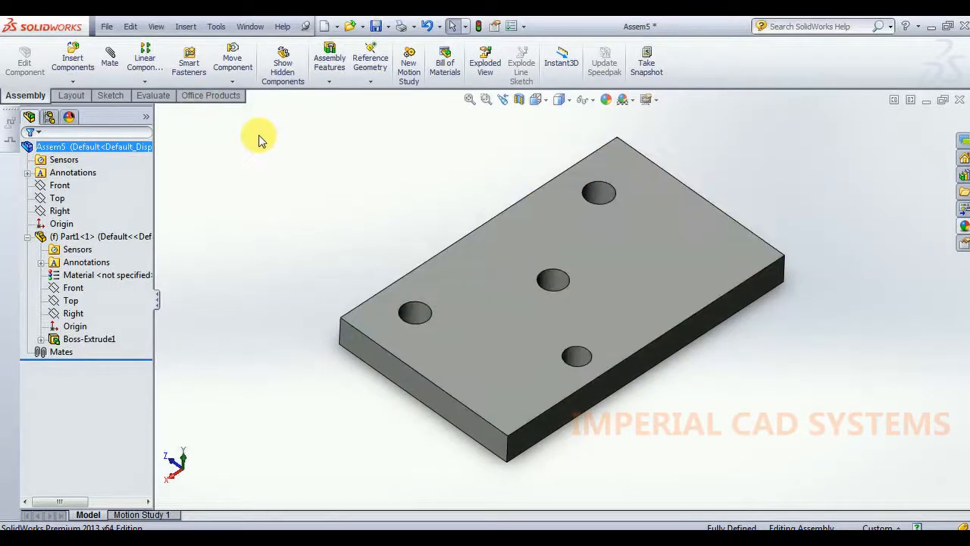
left_click(148, 81)
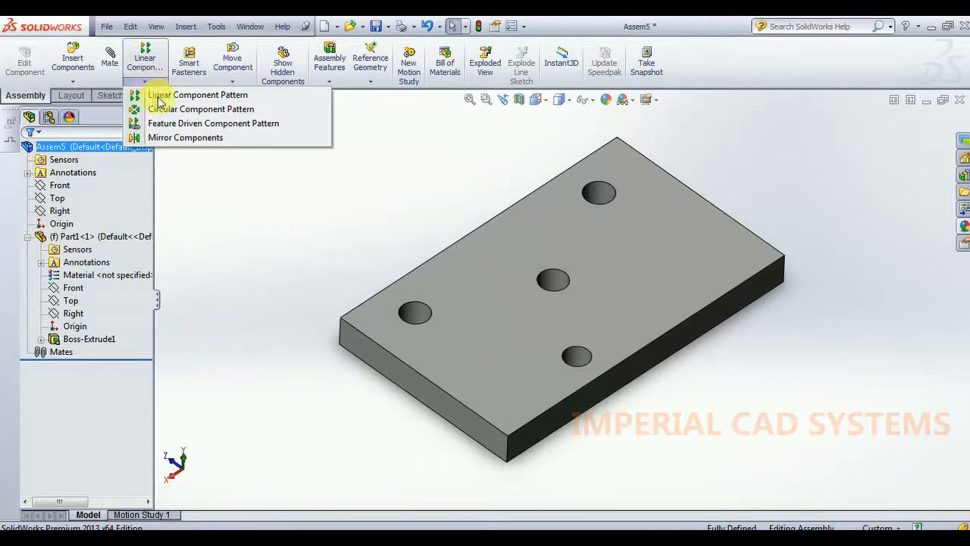
left_click(245, 215)
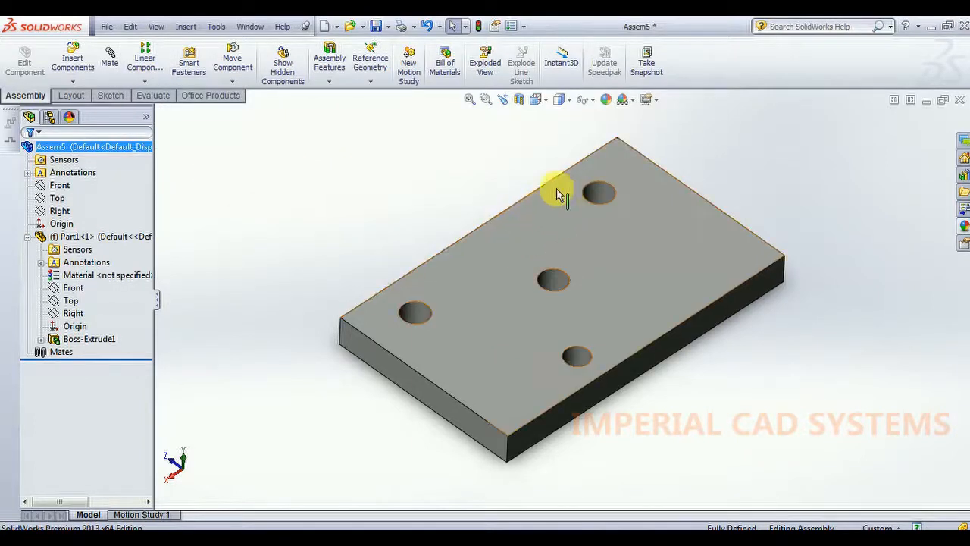
middle_click_drag(515, 412, 554, 520)
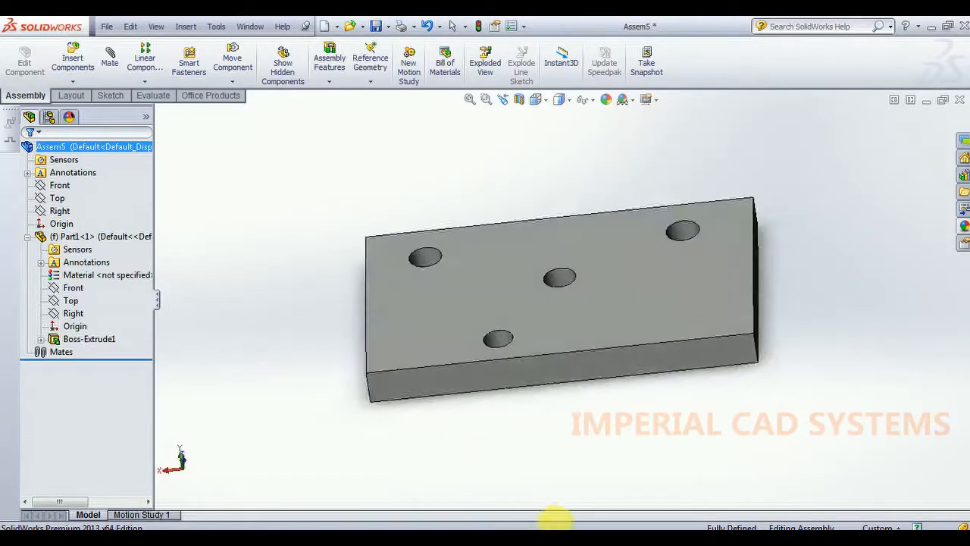
middle_click_drag(494, 210, 419, 244)
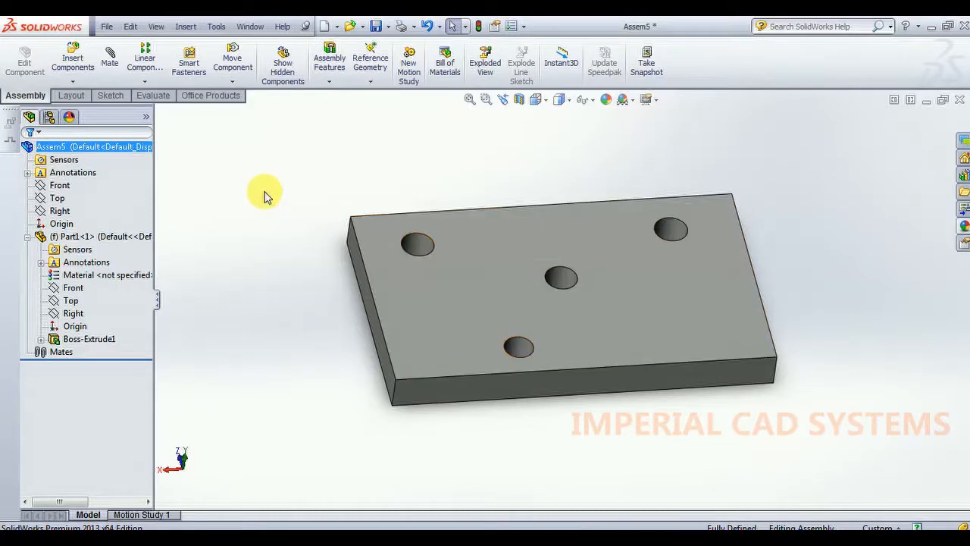
Step: Insert the pin part from the Desktop and place it beside the plate's corner
left_click(73, 60)
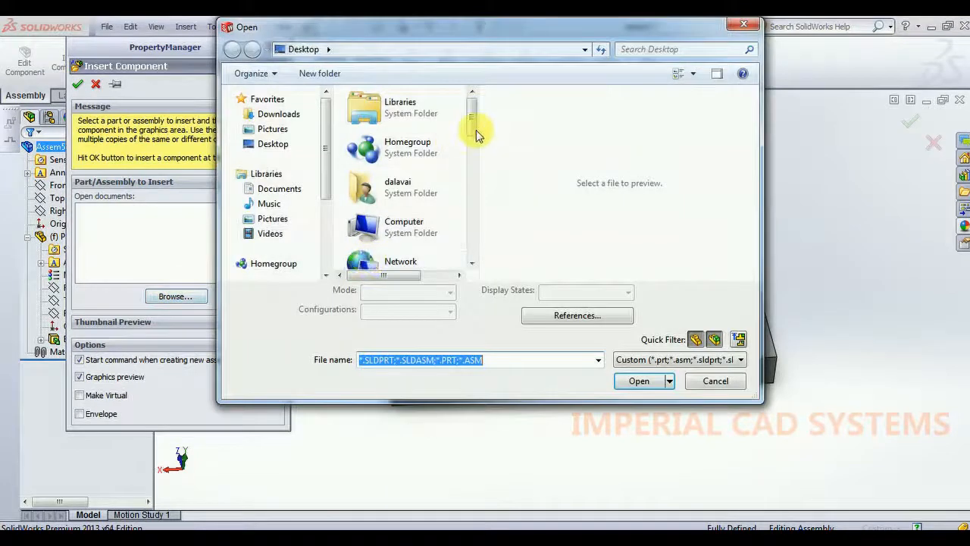
left_click_drag(476, 130, 476, 252)
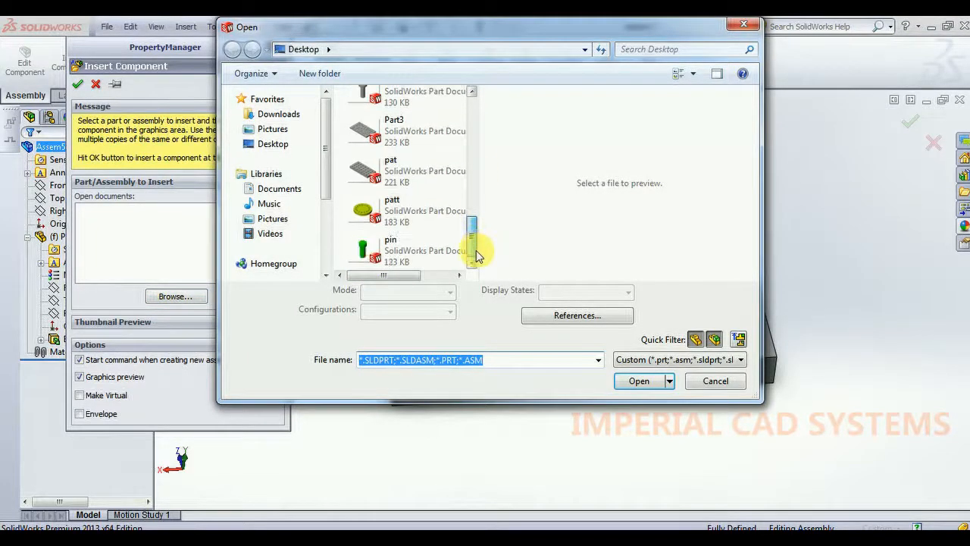
left_click(411, 247)
left_click(629, 406)
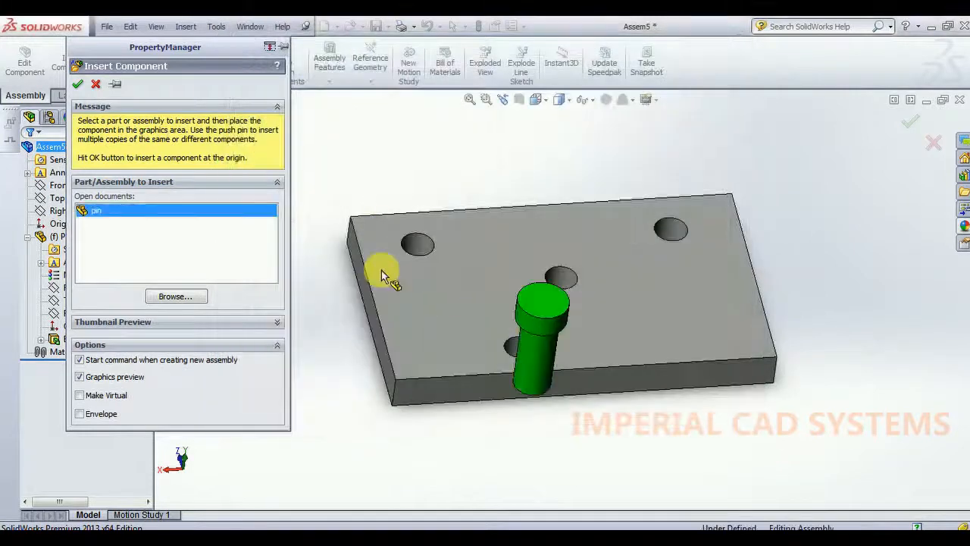
left_click(316, 185)
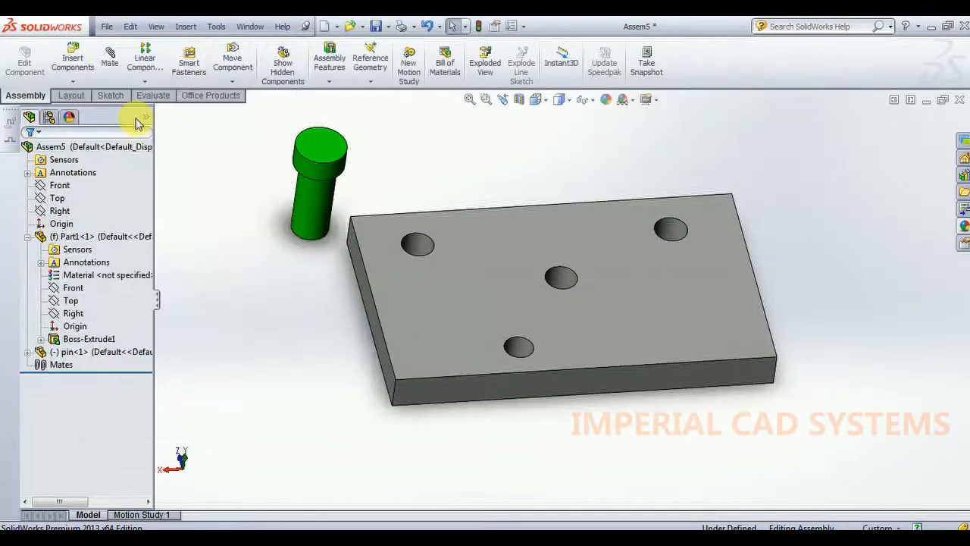
Step: Add a concentric mate between the pin's cylindrical shank and the plate's hole nearest the pin
left_click(117, 72)
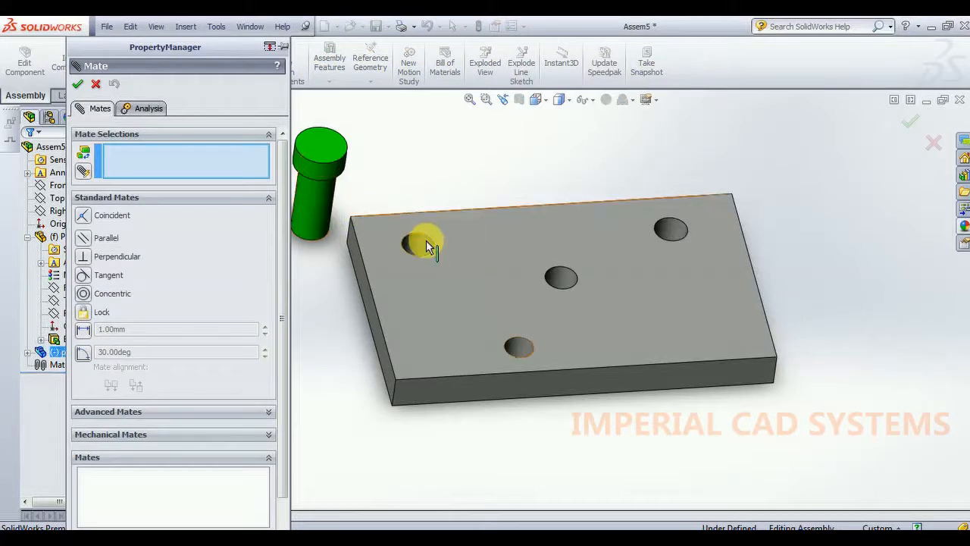
left_click(318, 227)
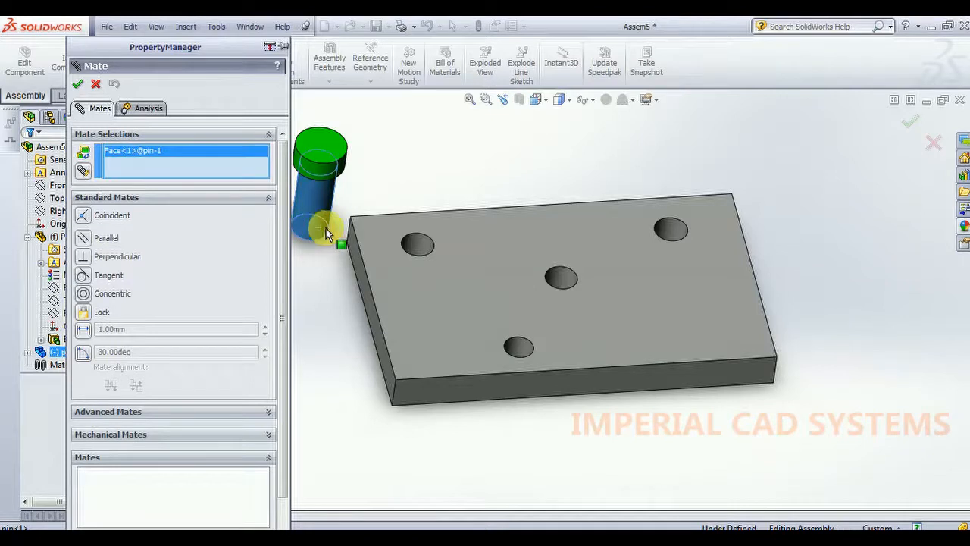
left_click(418, 255)
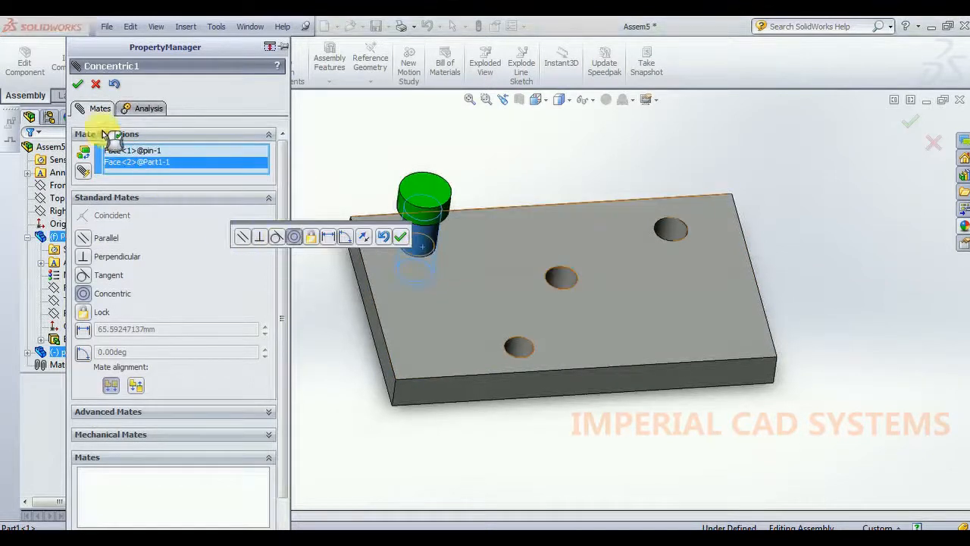
key("Return")
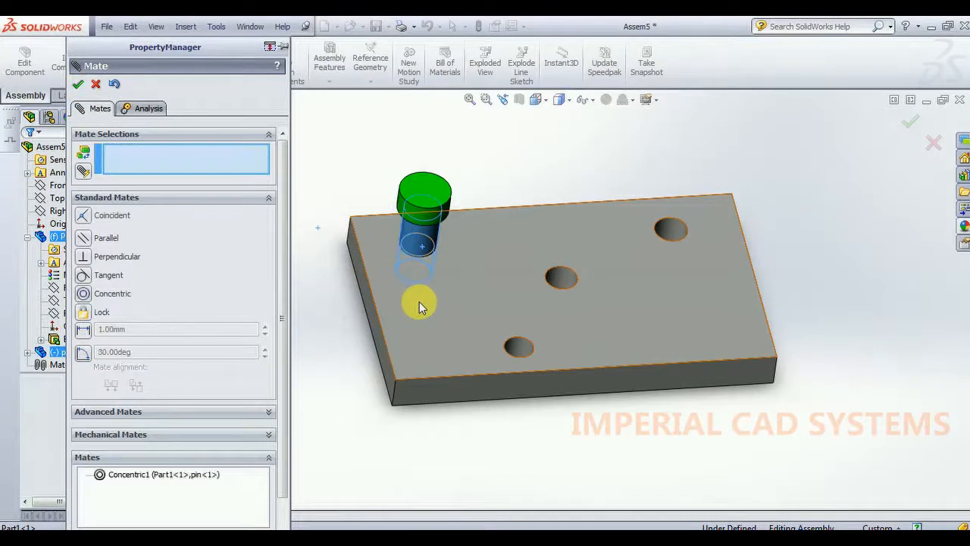
Step: Add a coincident mate between the plate's top face and the underside of the pin's head, and finish mating
left_click(457, 256)
middle_click_drag(460, 255, 505, 169)
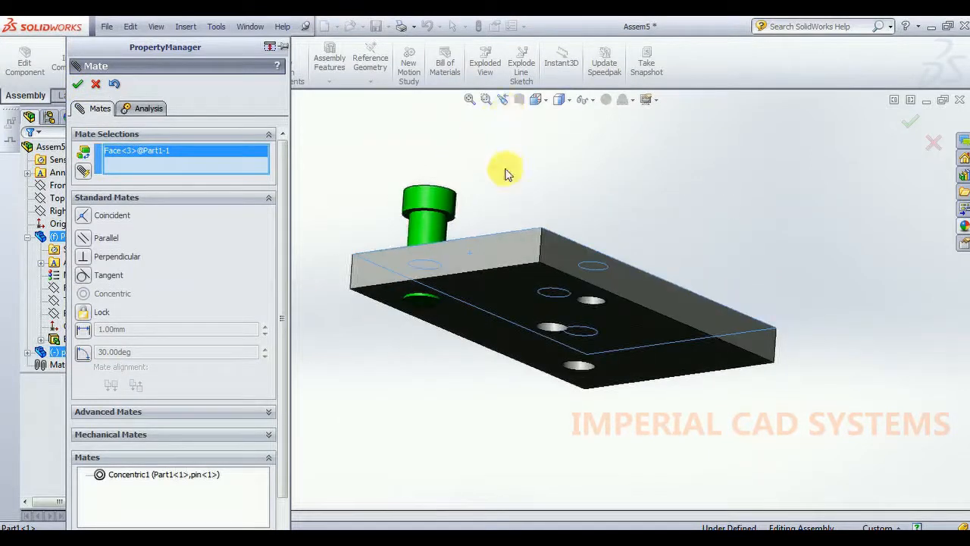
scroll(509, 186, "down", 3)
scroll(469, 244, "down", 2)
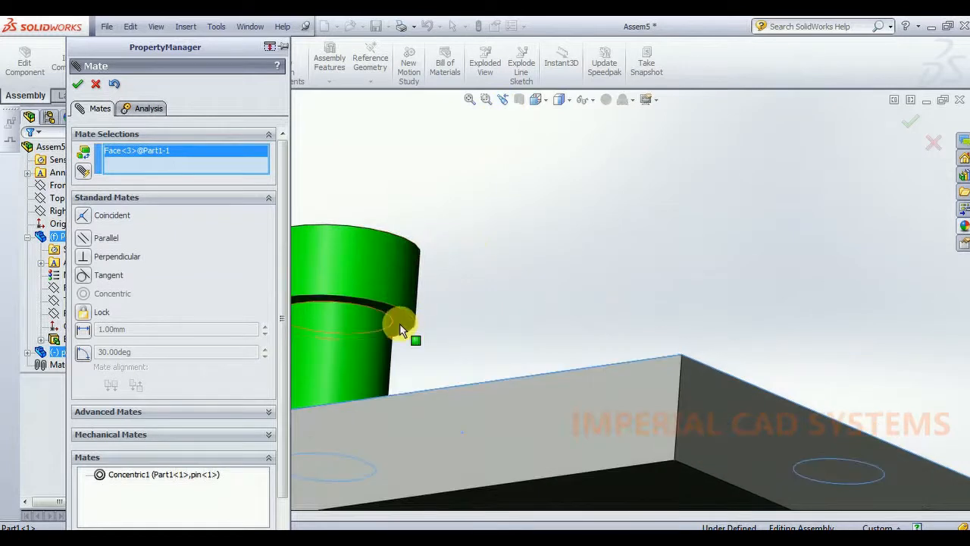
left_click(475, 278)
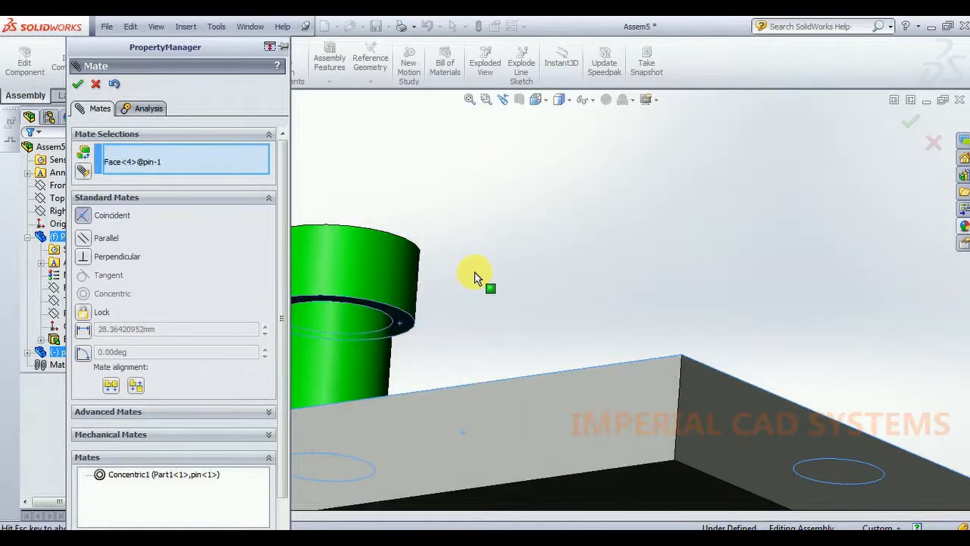
scroll(496, 282, "up", 3)
middle_click_drag(497, 282, 489, 369)
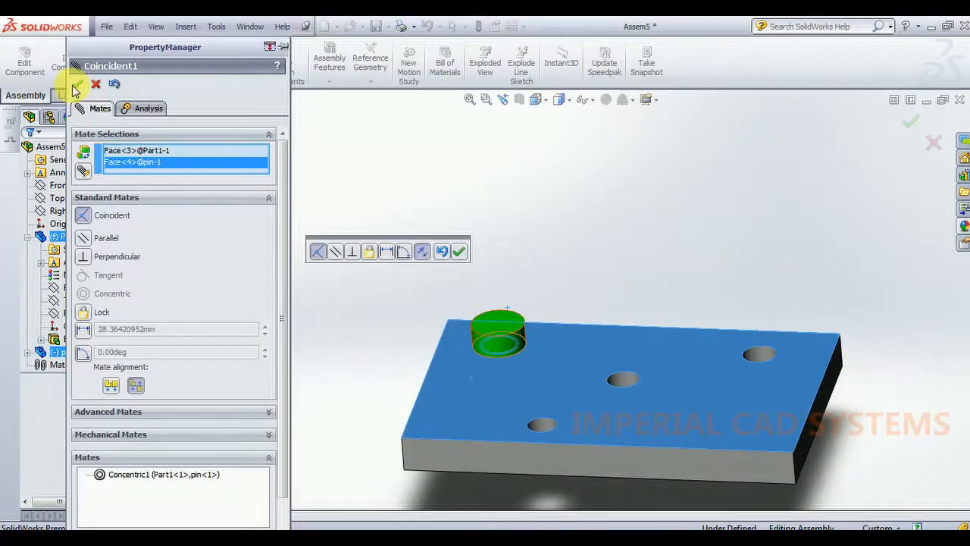
left_click(458, 251)
scroll(498, 223, "down", 2)
scroll(513, 245, "up", 3)
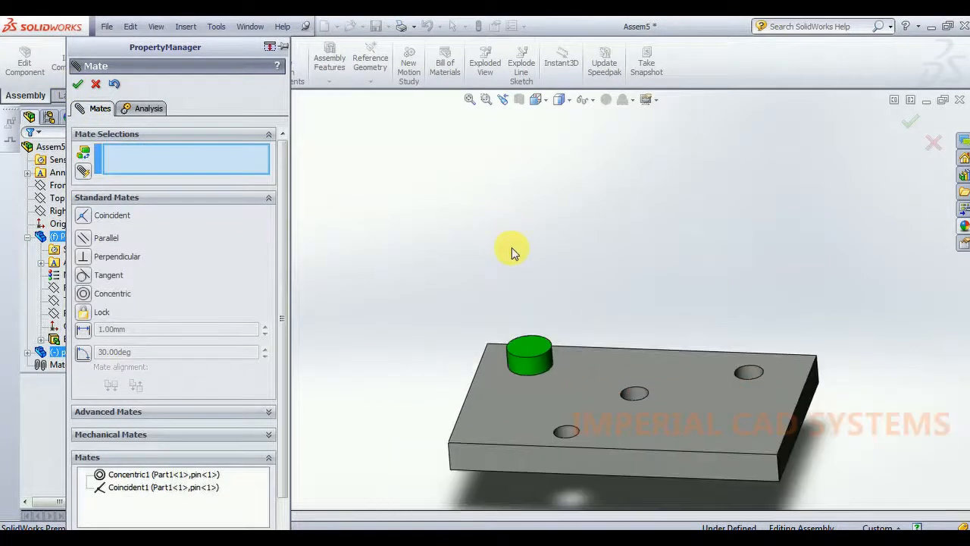
left_click(78, 88)
Step: Inspect the seated pin and the plate's remaining holes from several angles, and review the component pattern types
middle_click_drag(459, 294, 515, 325)
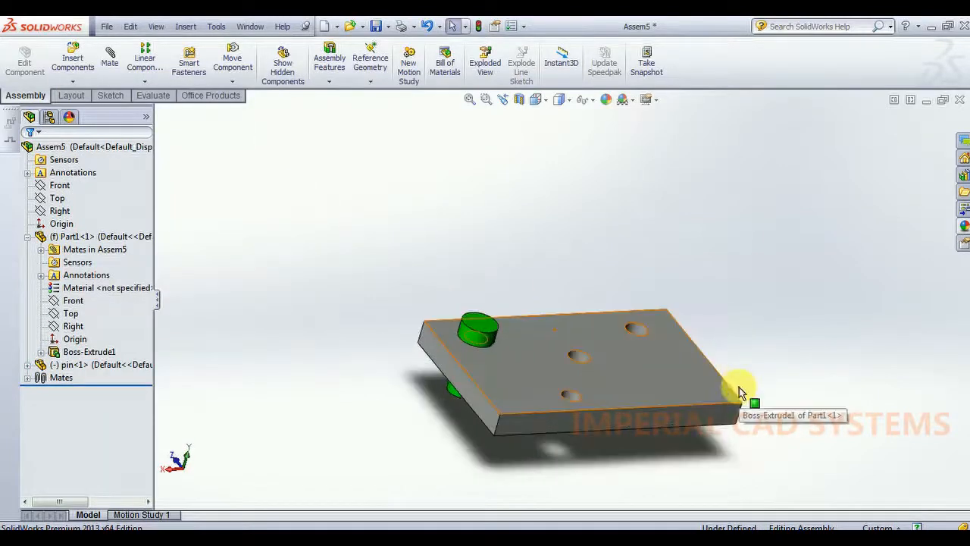
scroll(740, 385, "down", 2)
middle_click_drag(722, 372, 537, 386)
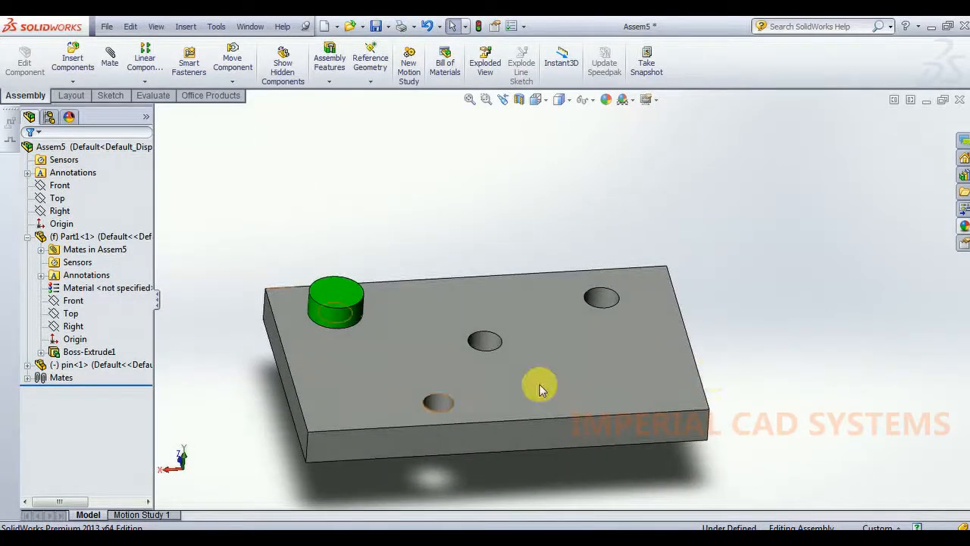
middle_click_drag(386, 219, 390, 243)
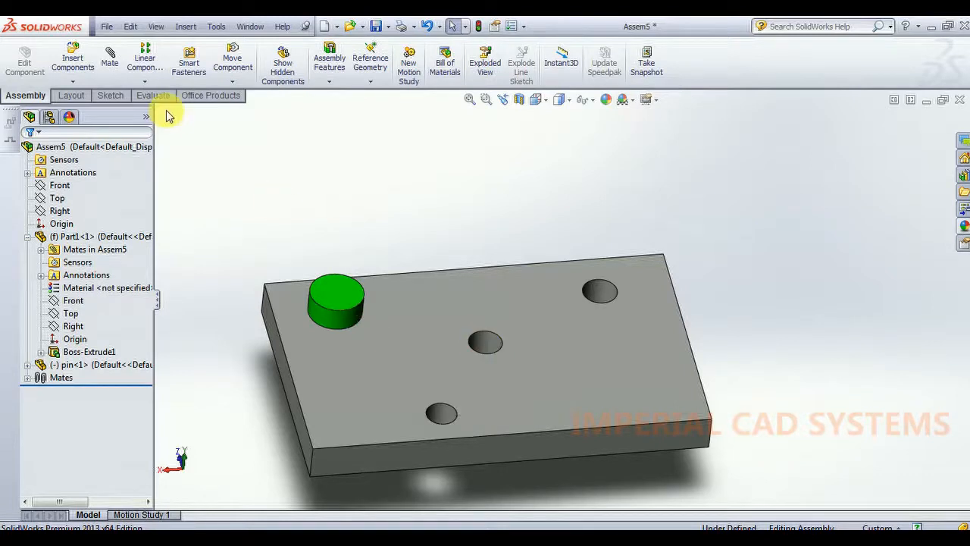
left_click(148, 82)
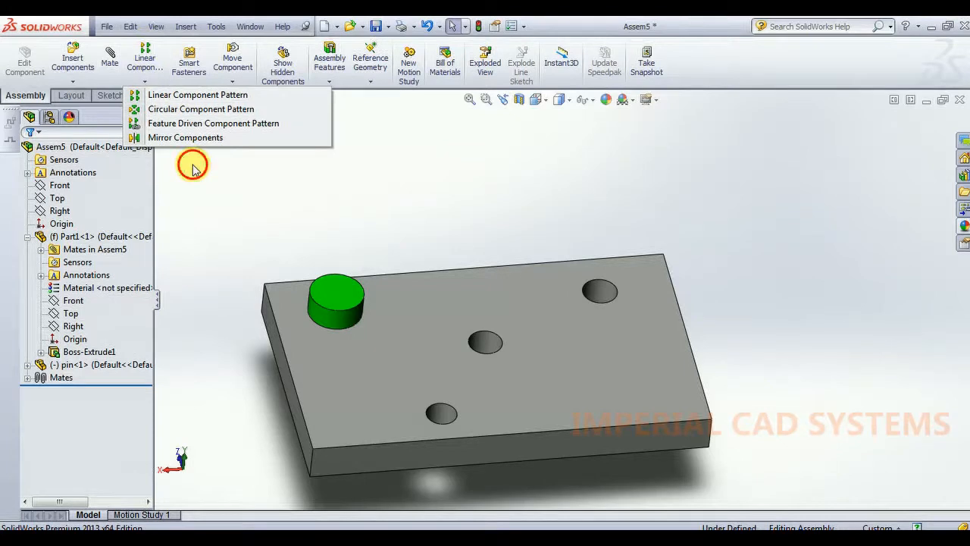
left_click(193, 168)
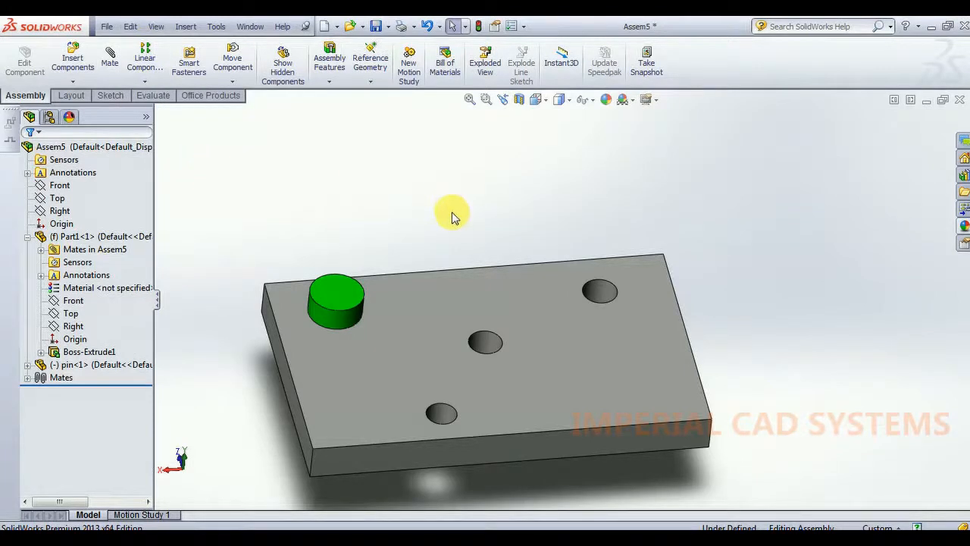
key("f")
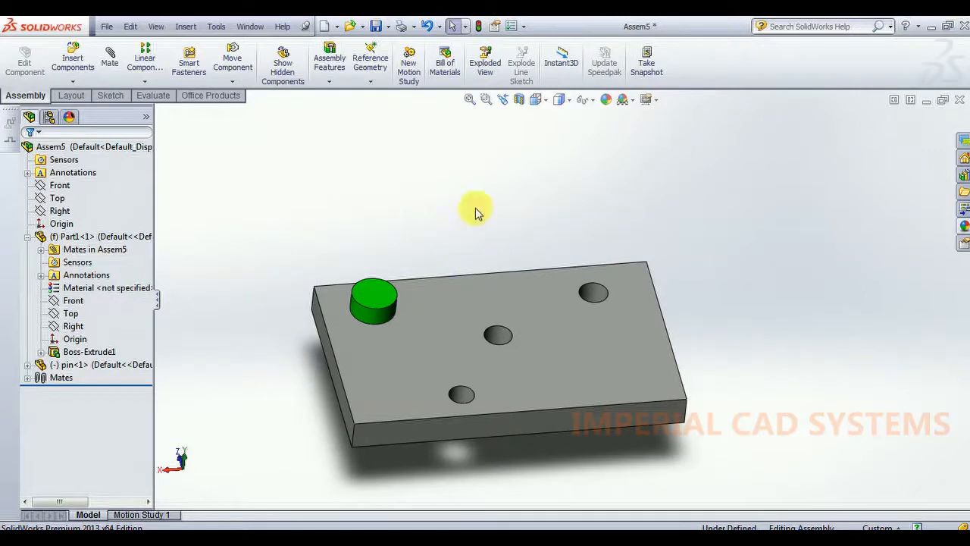
Step: Copy the pin with its mates into the plate's front hole, referencing the hole's face for Concentric1 and the plate's top face for Coincident1
left_click(72, 82)
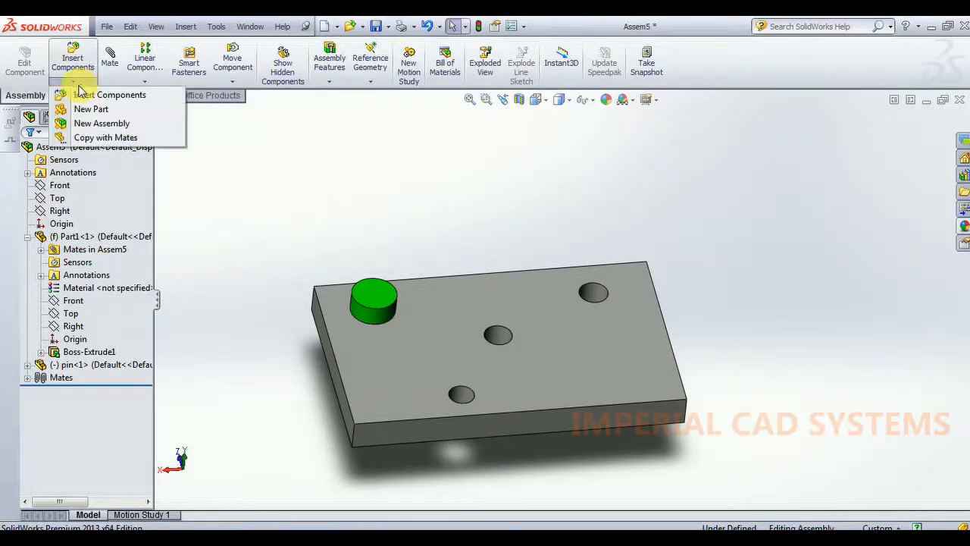
left_click(105, 137)
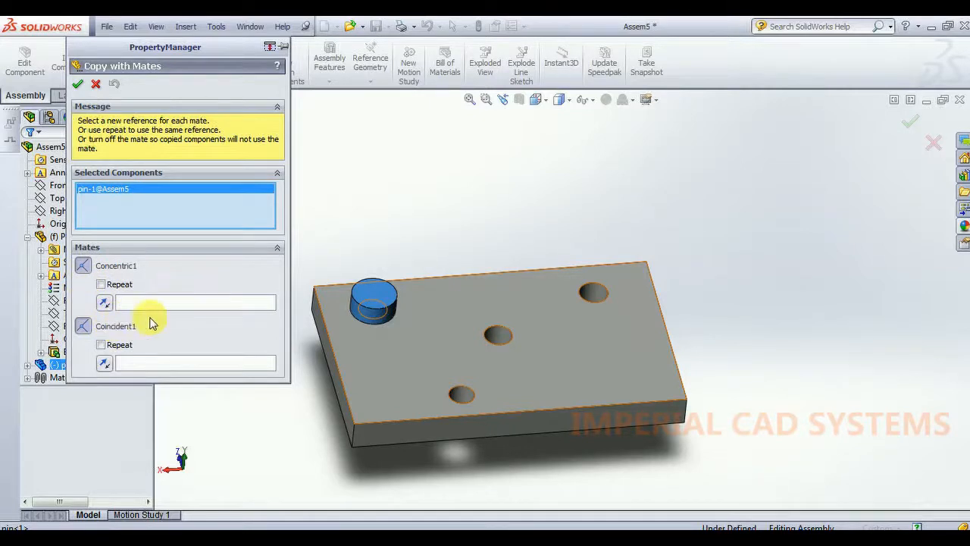
left_click(197, 302)
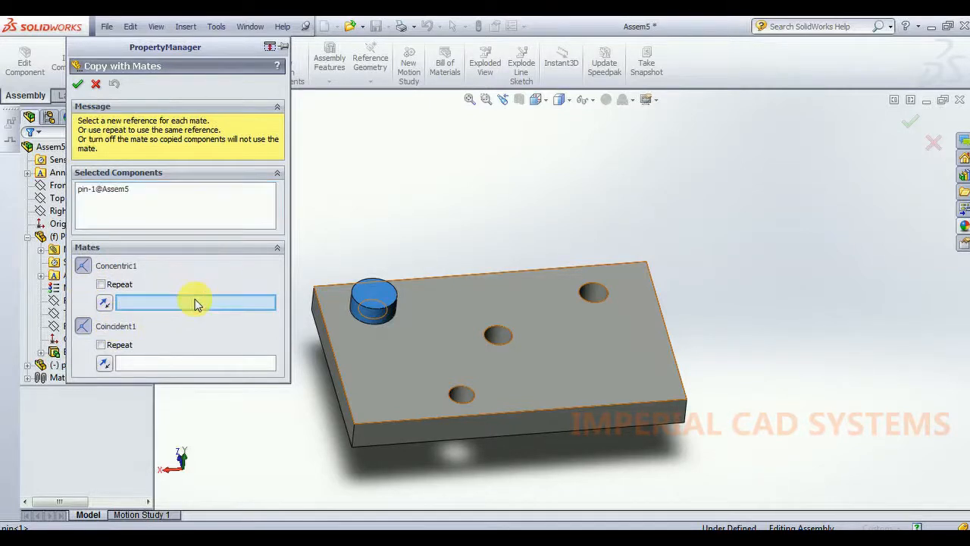
left_click(462, 395)
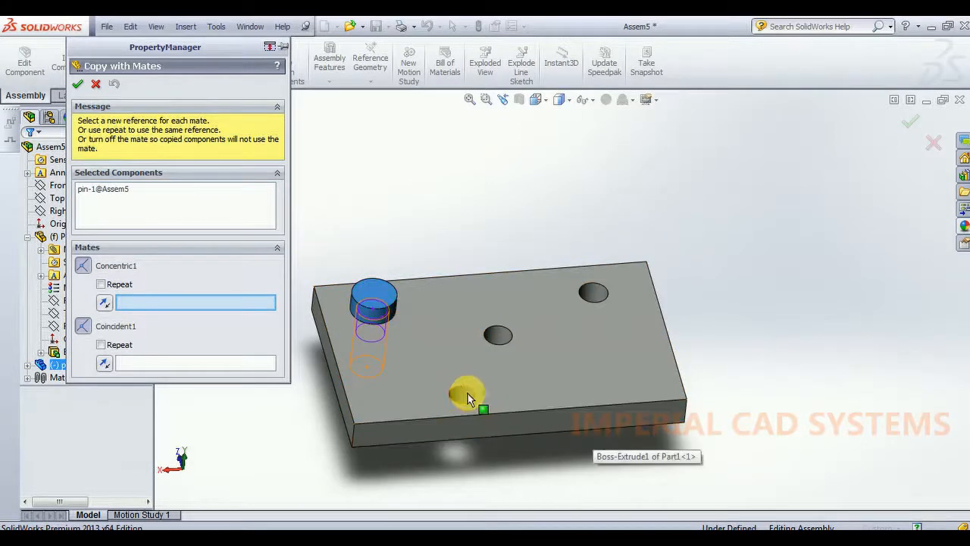
scroll(534, 397, "down", 2)
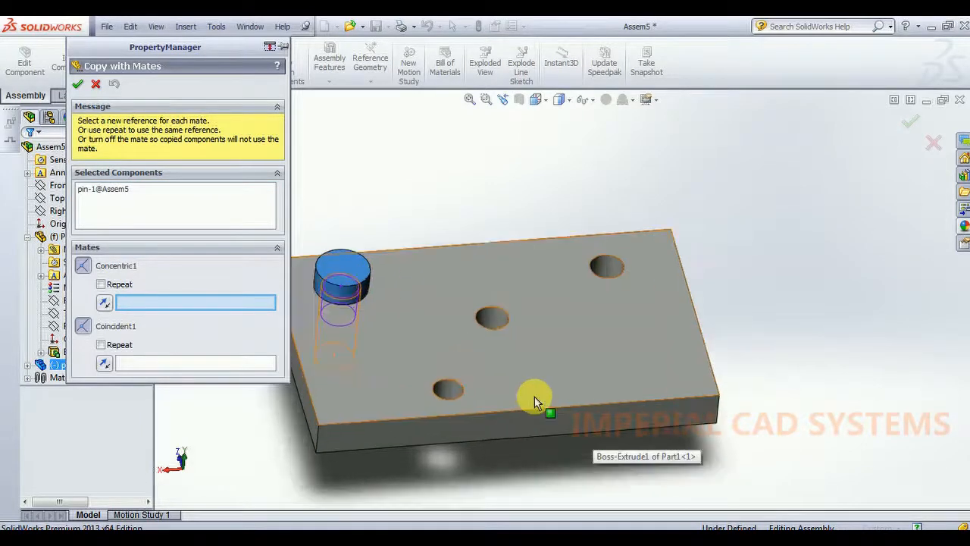
left_click(448, 391)
scroll(448, 392, "down", 2)
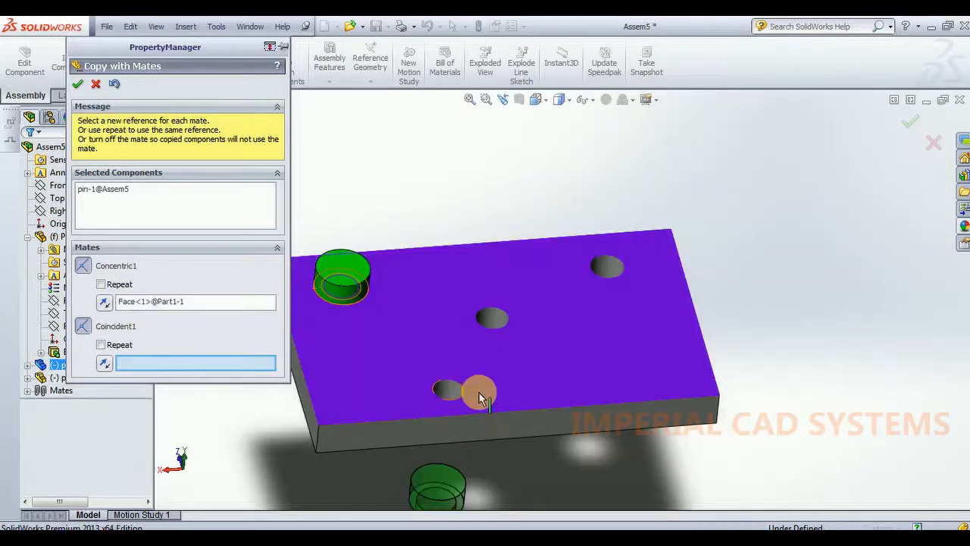
scroll(481, 392, "up", 3)
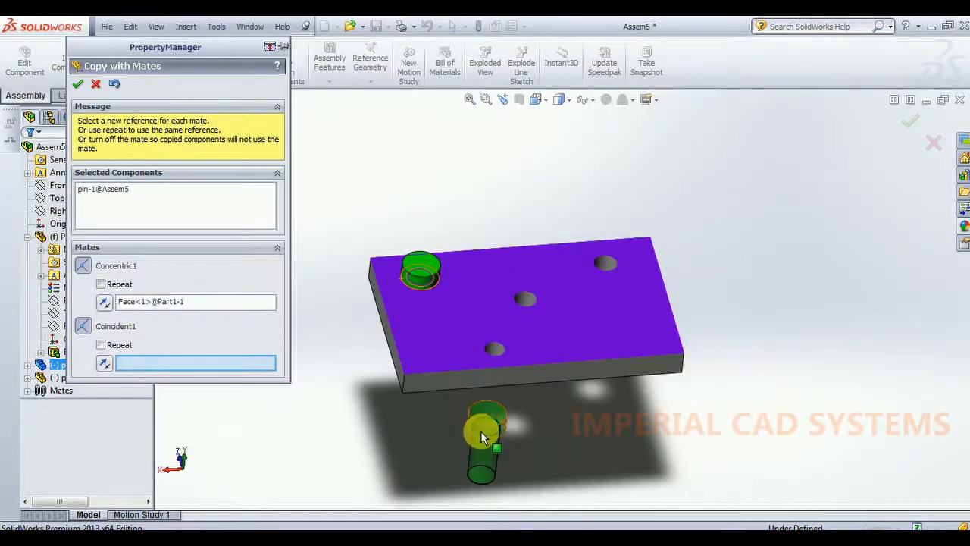
left_click(493, 351)
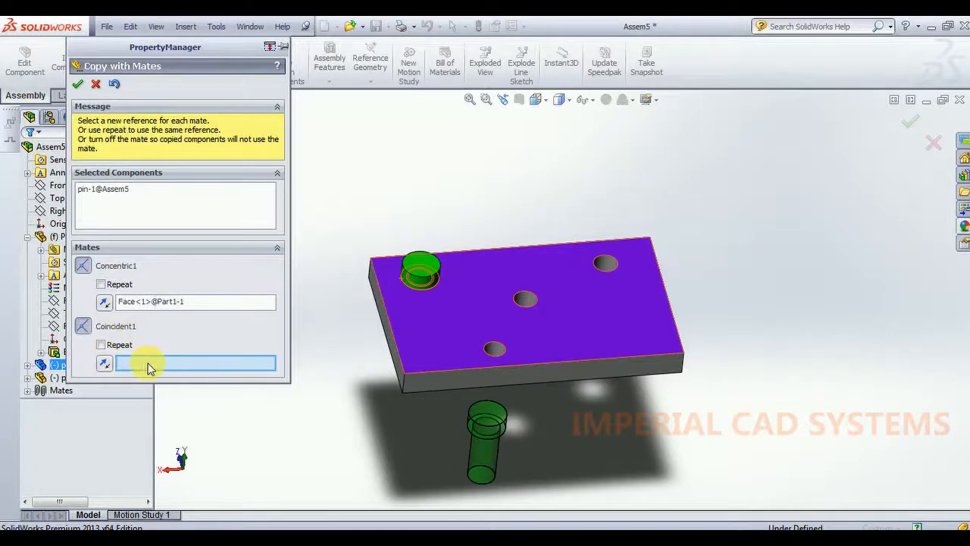
left_click(561, 346)
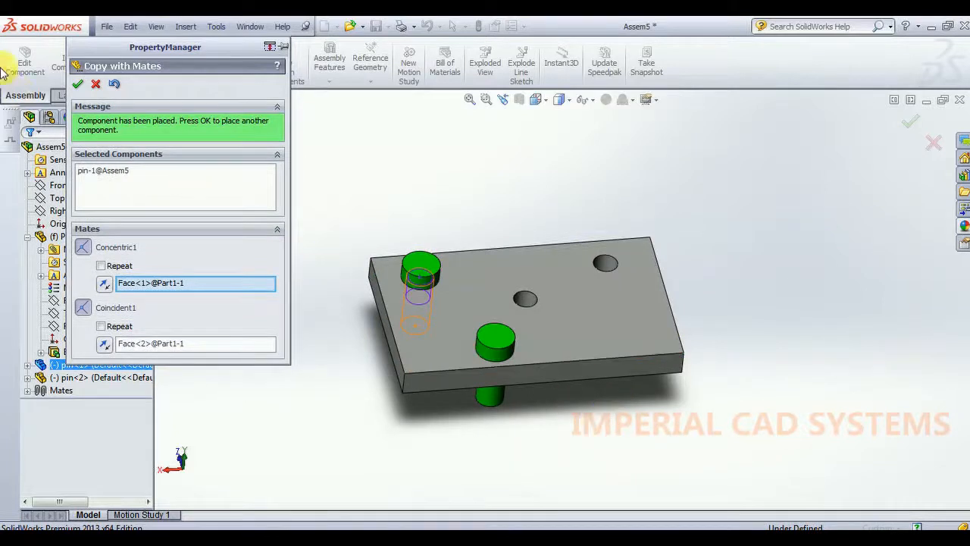
left_click(78, 83)
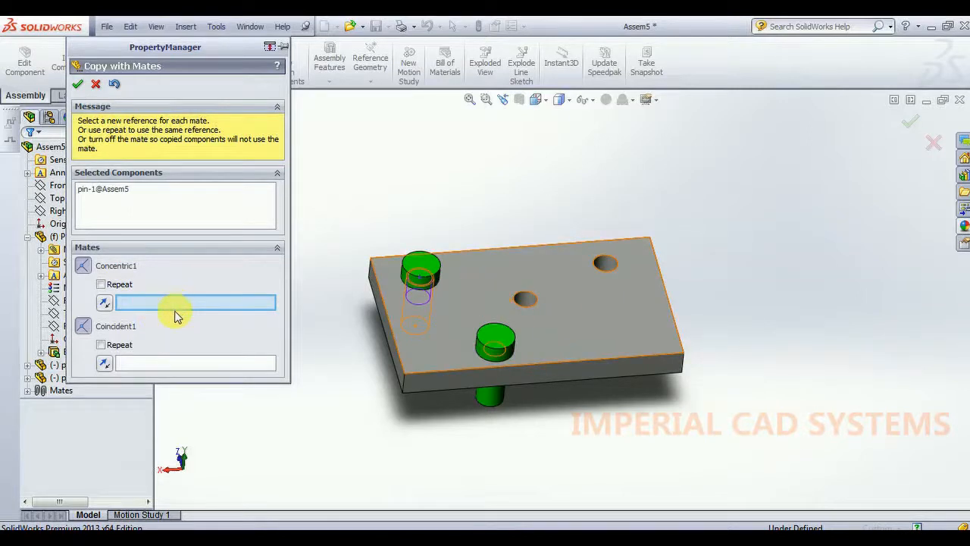
Step: Place another mated pin copy in the plate's middle hole, with the top face as the coincident reference
left_click(527, 302)
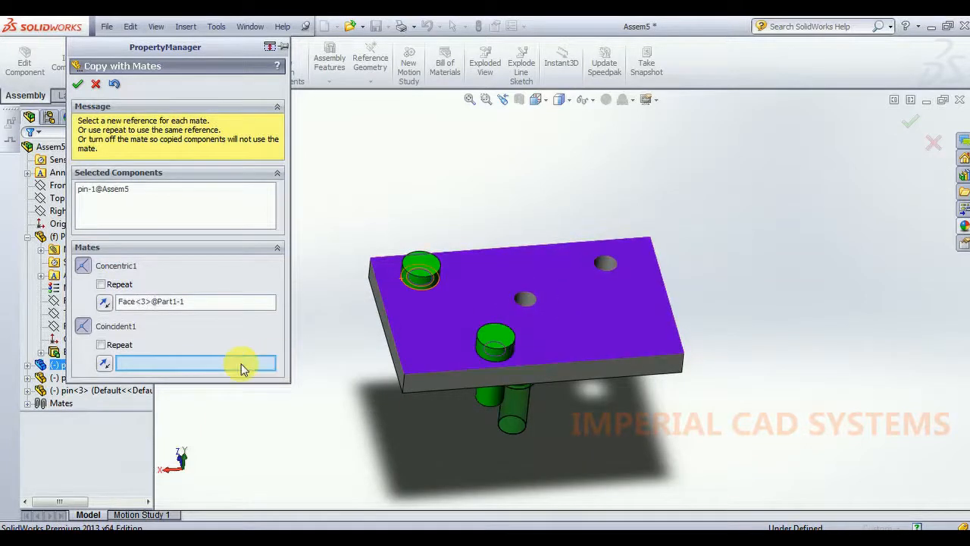
left_click(584, 329)
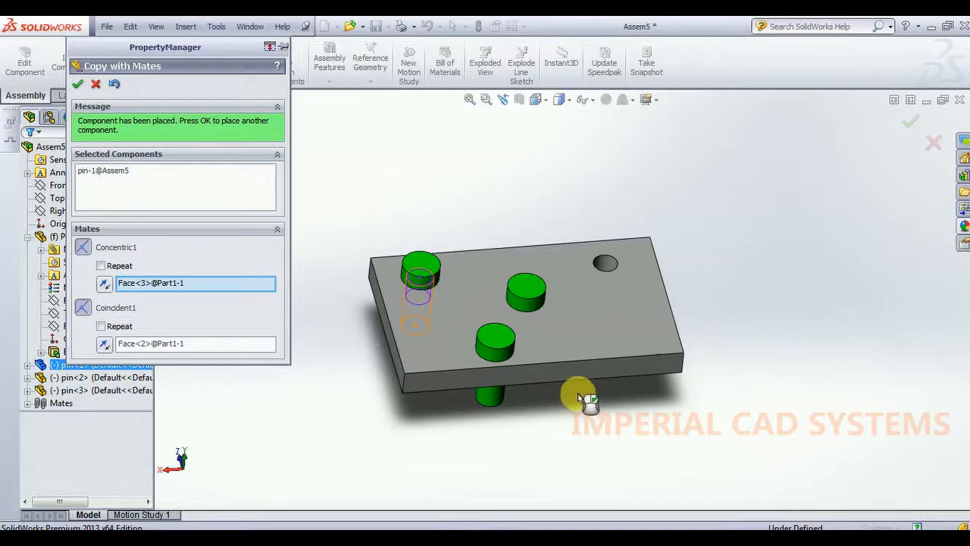
left_click(78, 85)
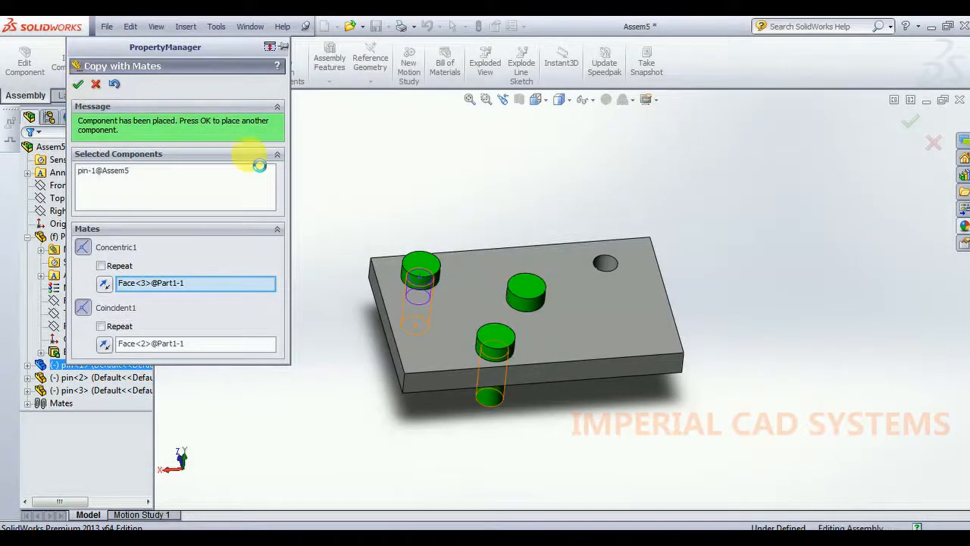
Step: Place a mated pin copy in the last empty hole, seated on the plate's top face, and finish Copy with Mates
middle_click_drag(377, 205, 372, 214)
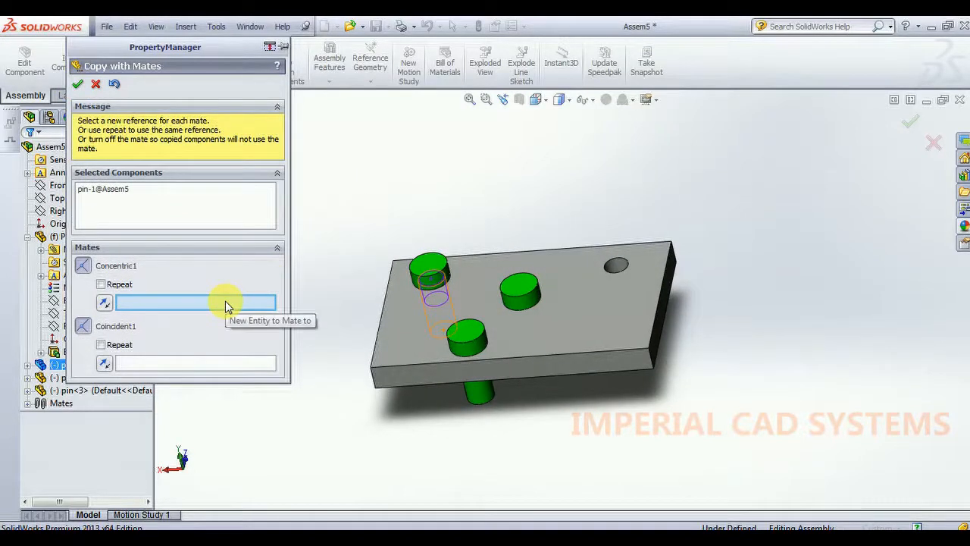
left_click(619, 262)
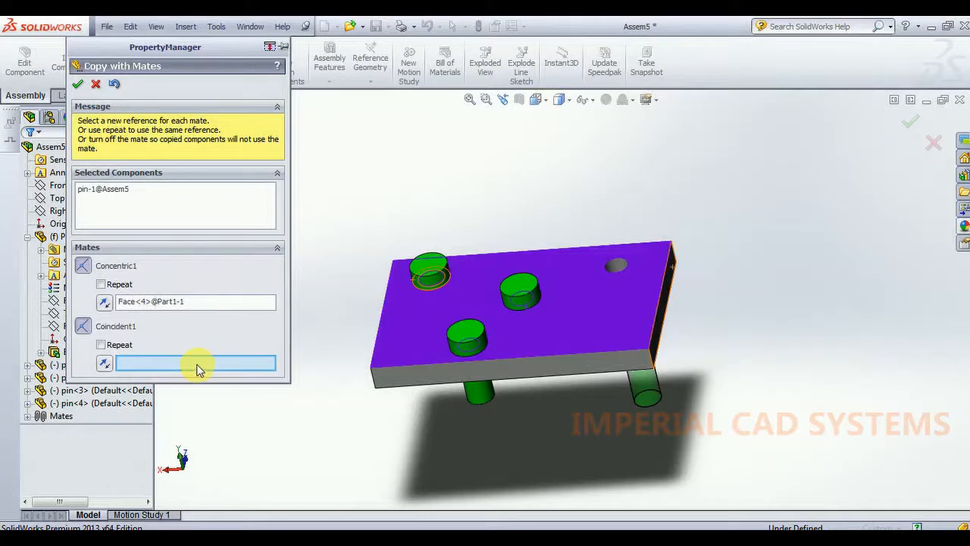
left_click(622, 311)
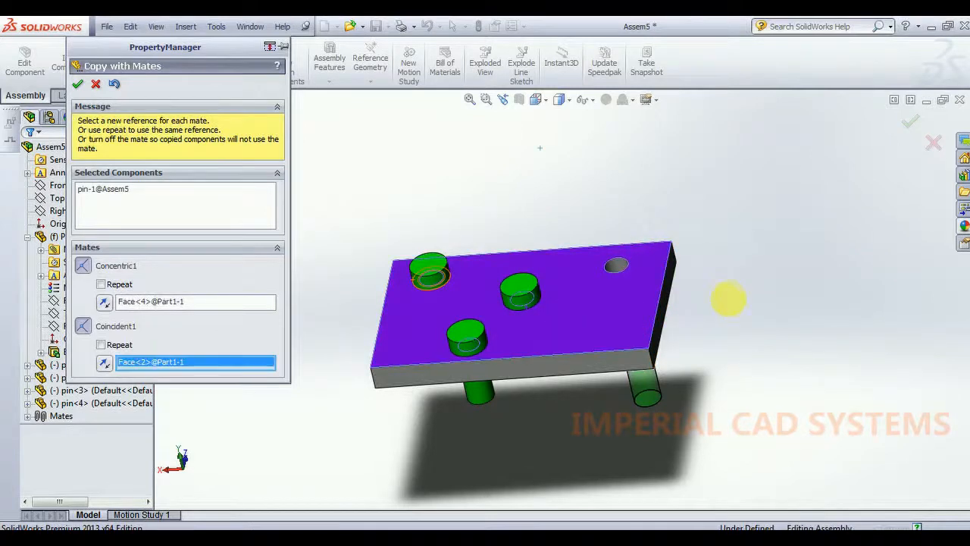
middle_click_drag(418, 184, 470, 173)
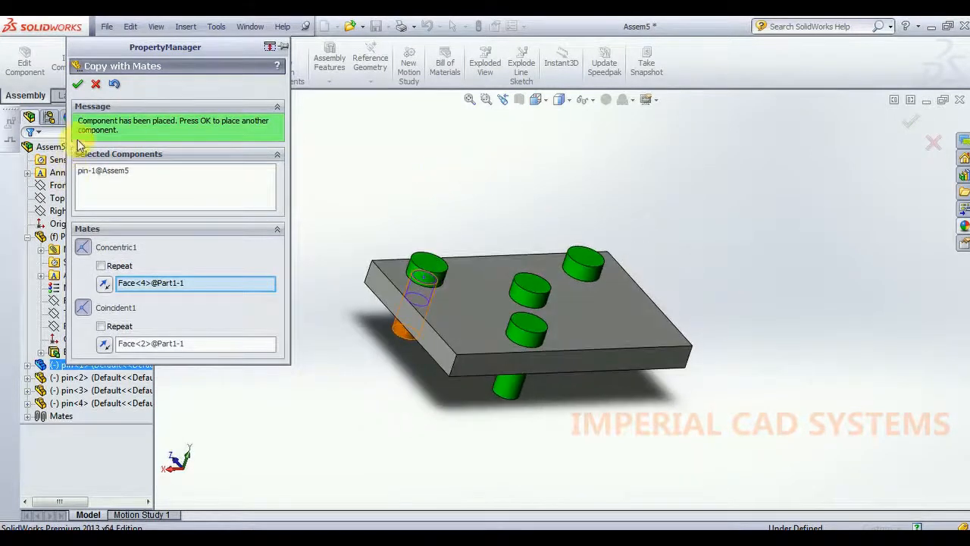
left_click(78, 87)
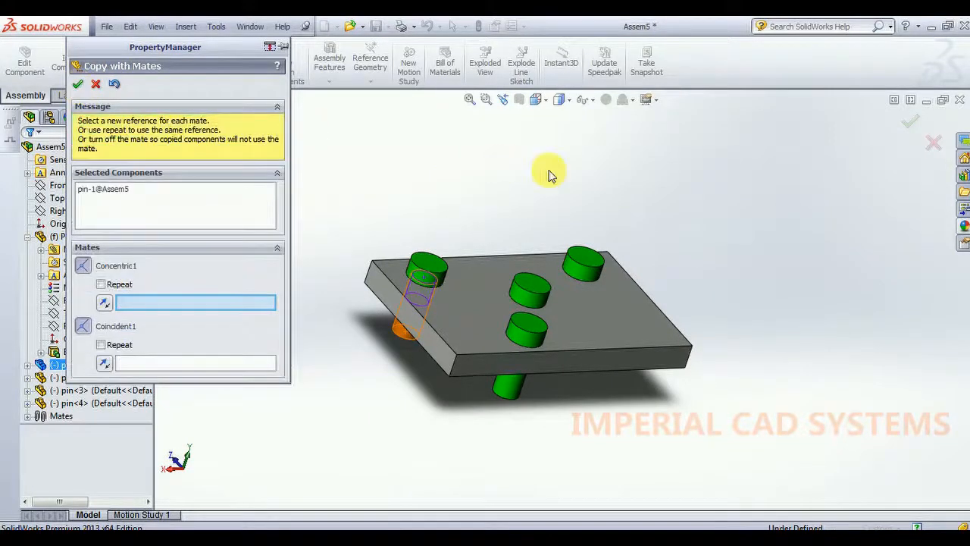
left_click(80, 87)
middle_click_drag(567, 210, 649, 275)
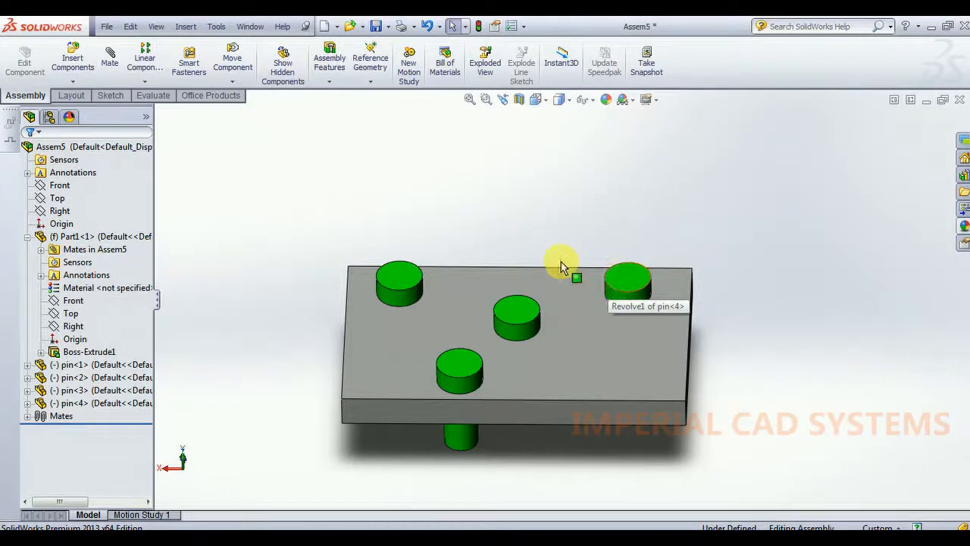
key("z")
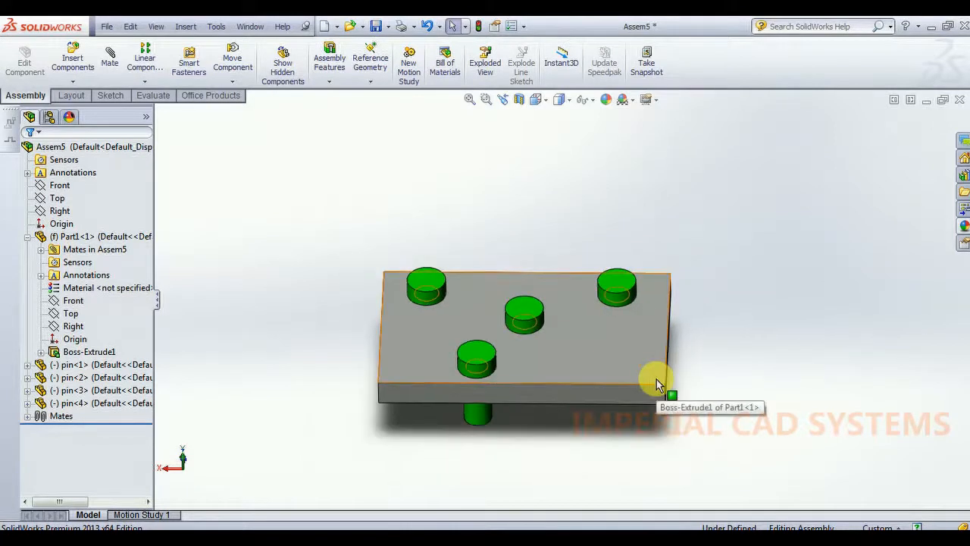
middle_click_drag(702, 326, 717, 338)
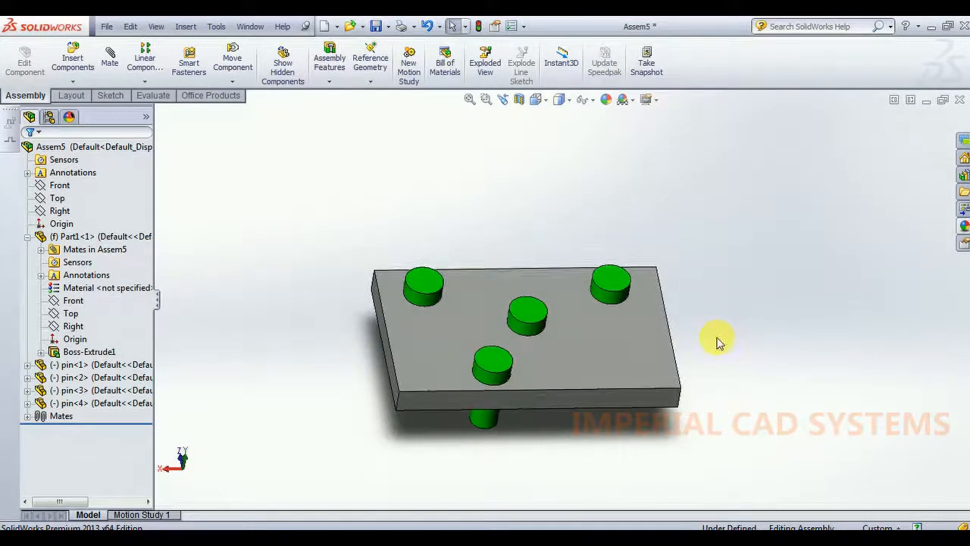